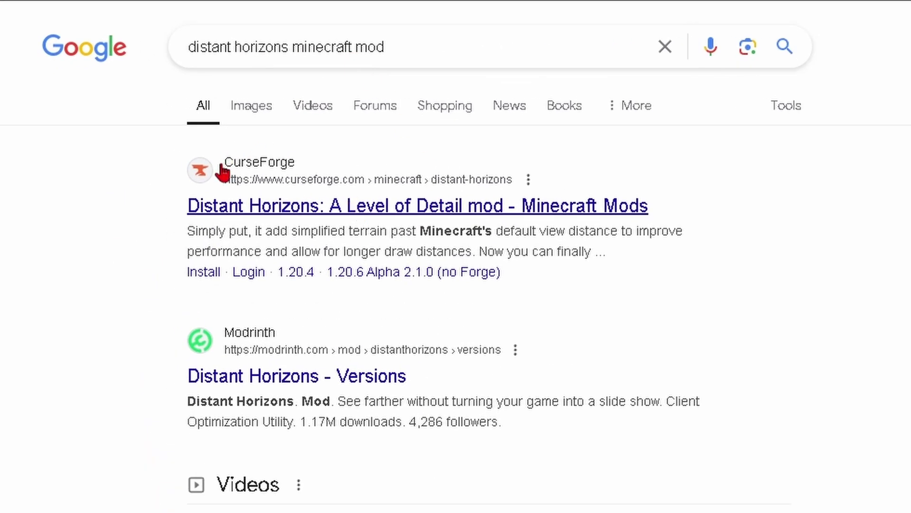
Download the 1.20.1 Alpha 2.1.0 file of the Distant Horizons mod from its CurseForge files list
left_click(524, 209)
scroll(226, 206, "down", 3)
left_click(249, 125)
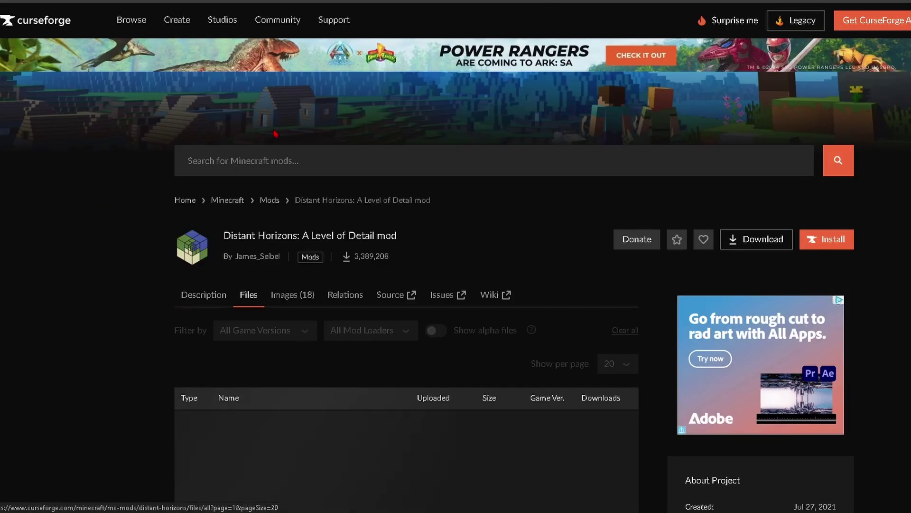
scroll(388, 197, "down", 5)
scroll(328, 151, "down", 1)
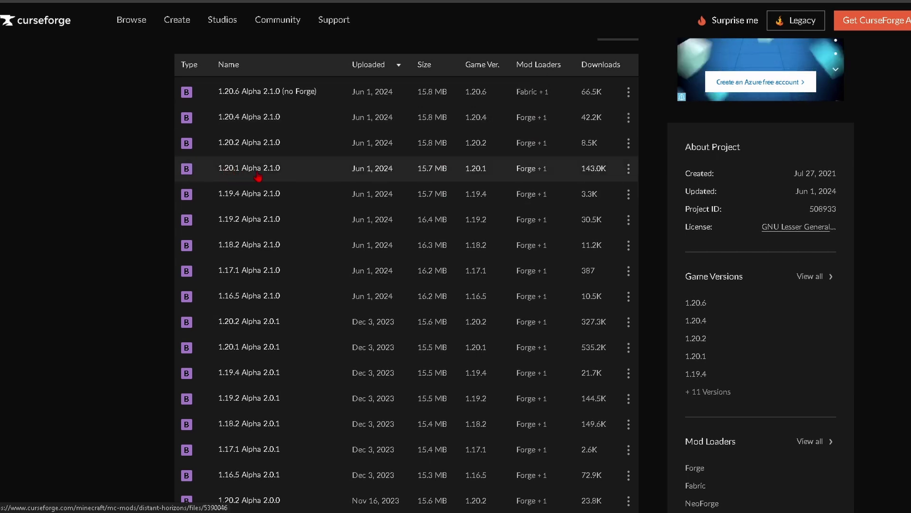
left_click(629, 172)
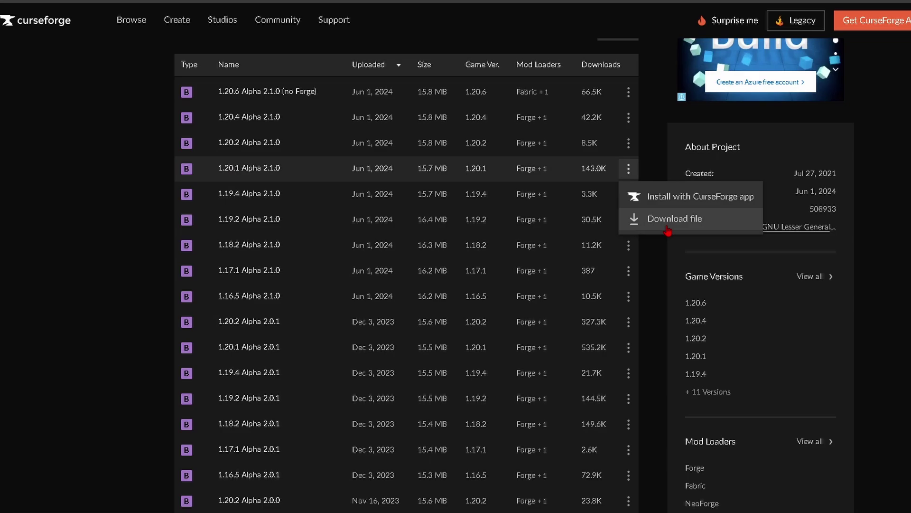
left_click(634, 219)
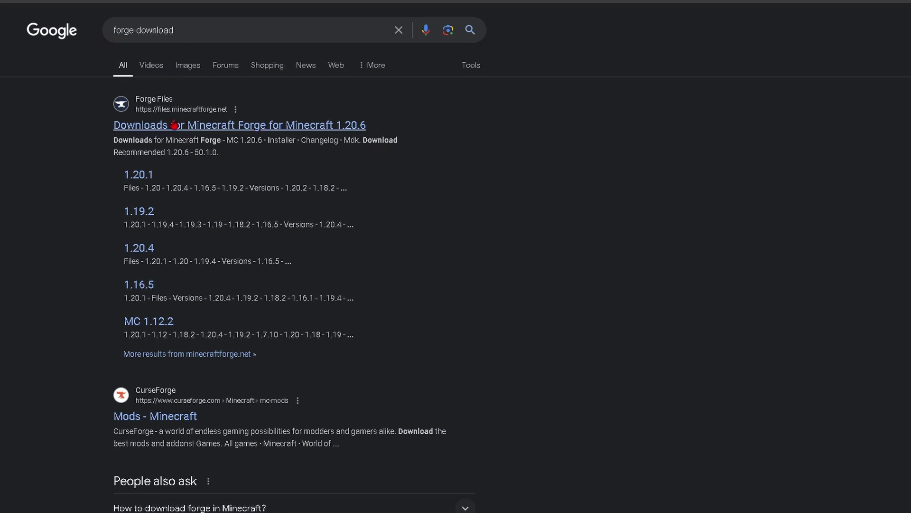
Download the recommended Forge installer for Minecraft 1.20.1 from the Forge site, skipping the advertisement page
left_click(186, 133)
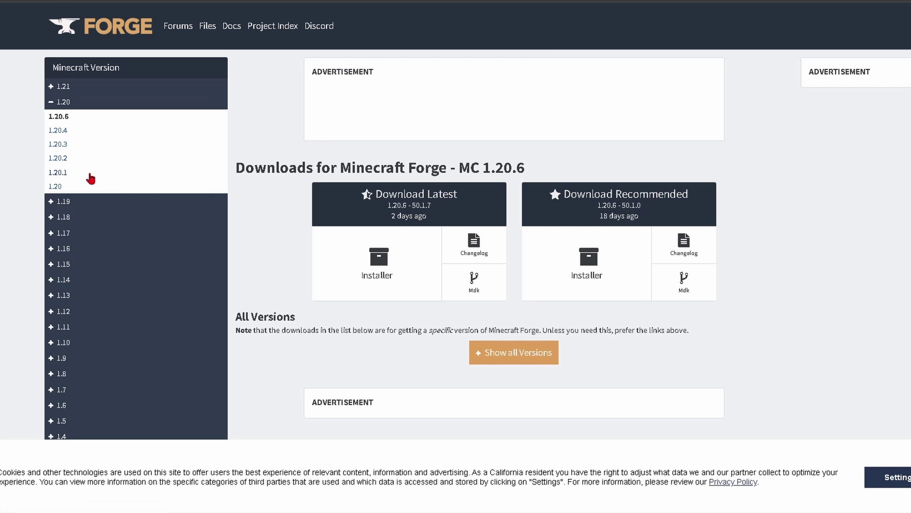
left_click(61, 174)
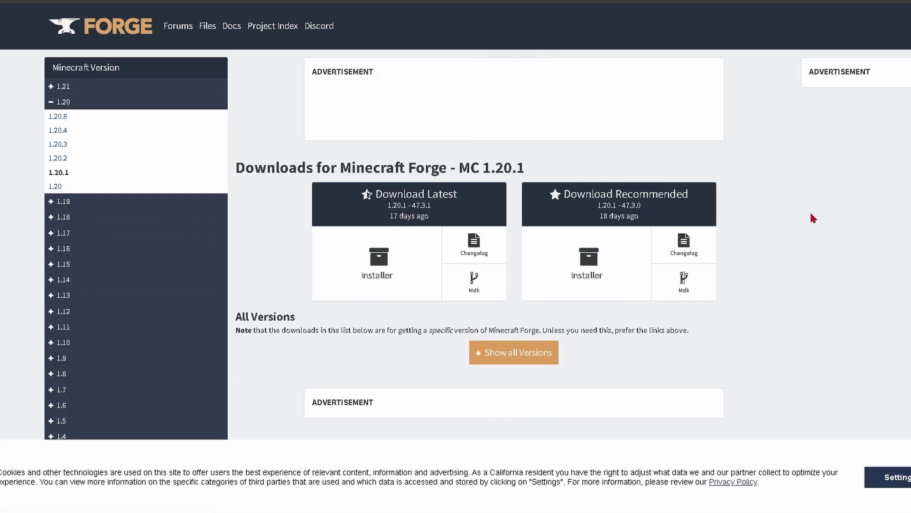
left_click(600, 268)
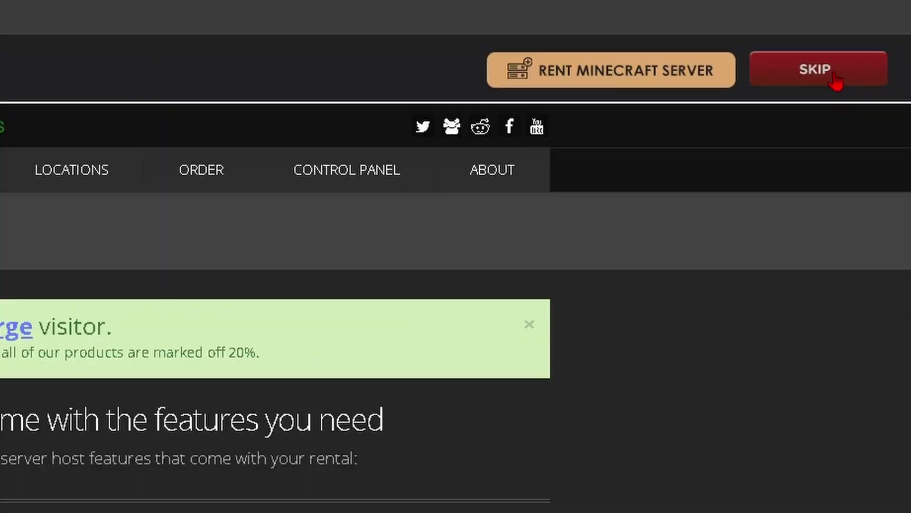
left_click(834, 76)
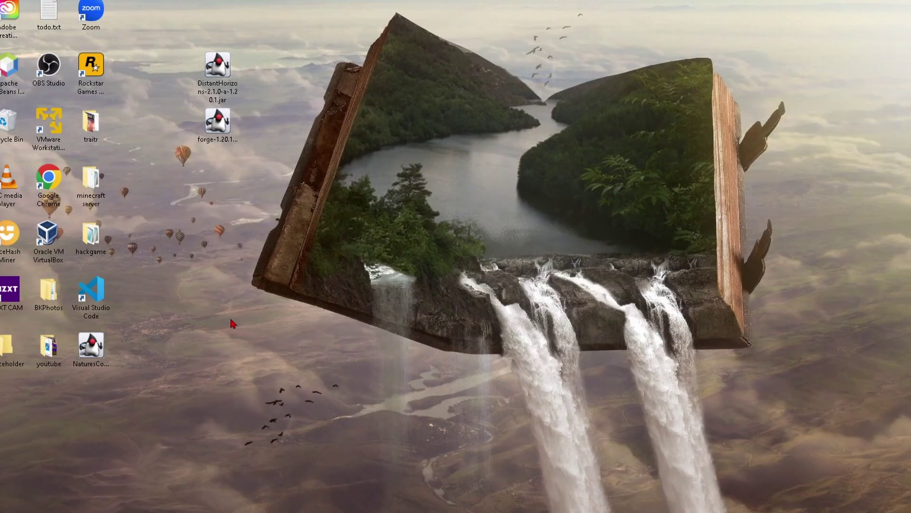
left_click_drag(256, 51, 186, 151)
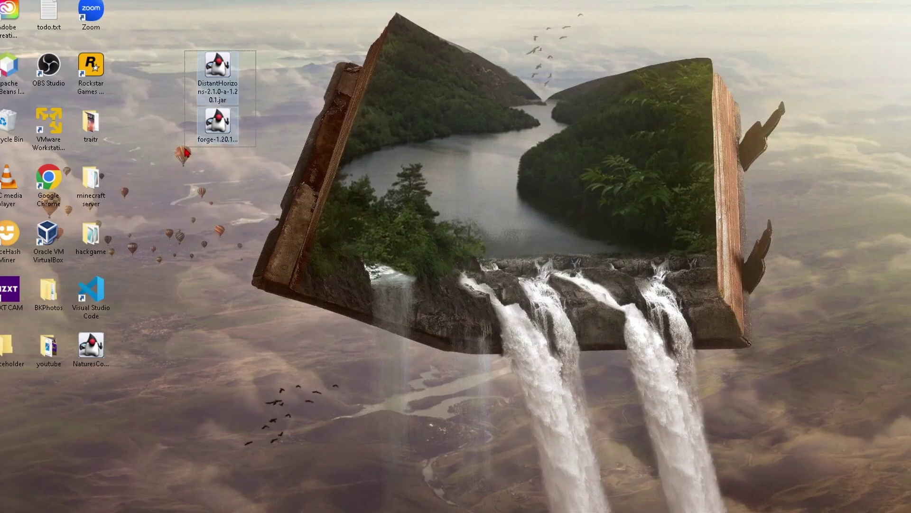
left_click(271, 134)
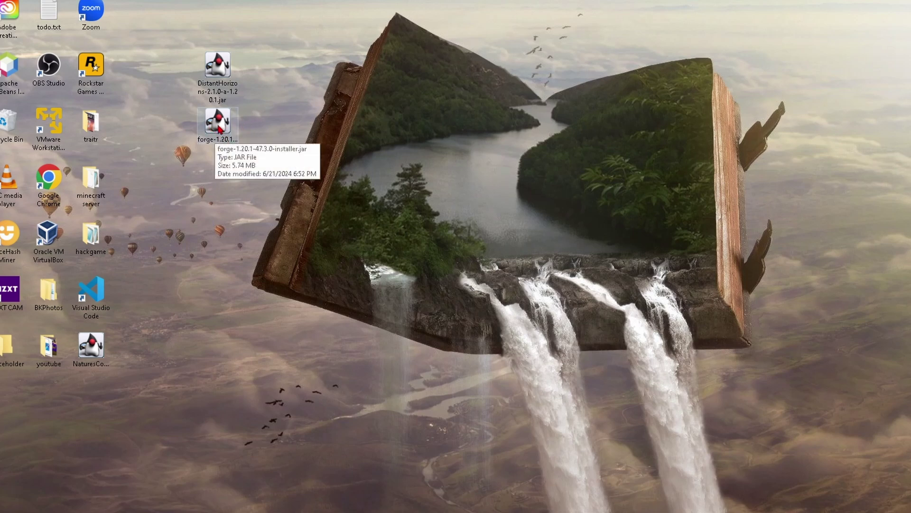
Check the Java for Windows download page and run the Forge 1.20.1 installer with OpenJDK Platform binary, installing the client
right_click(220, 127)
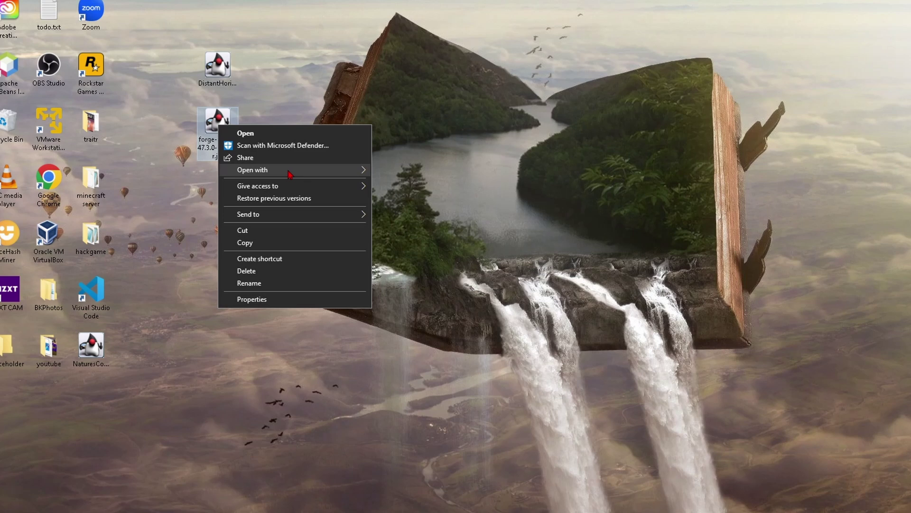
mouse_move(290, 174)
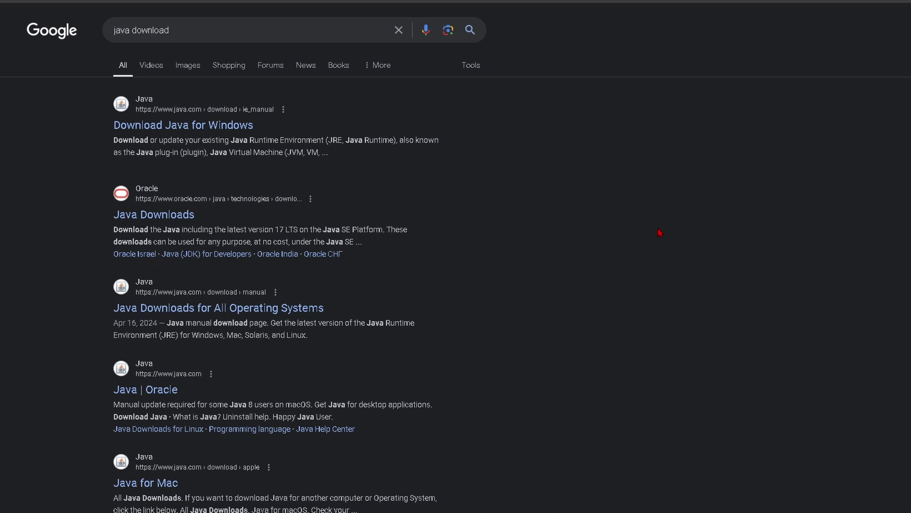
left_click(184, 116)
scroll(622, 266, "down", 3)
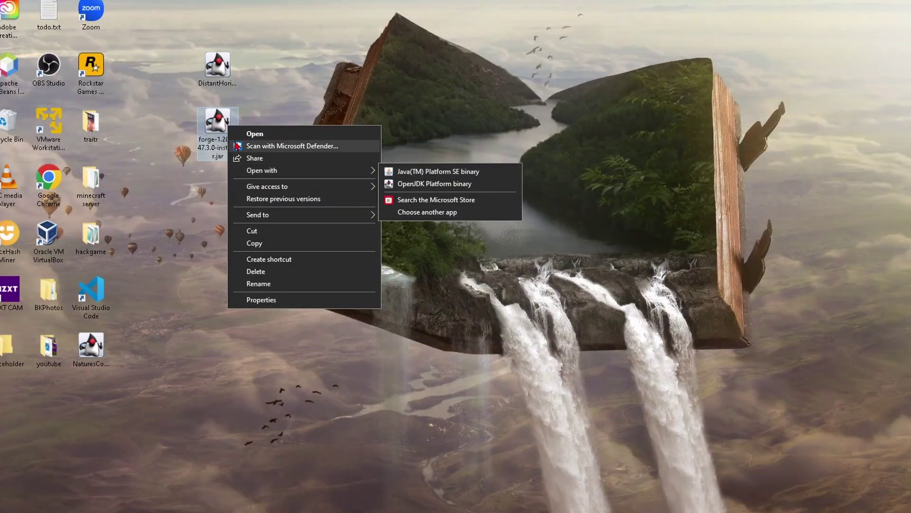
left_click(435, 183)
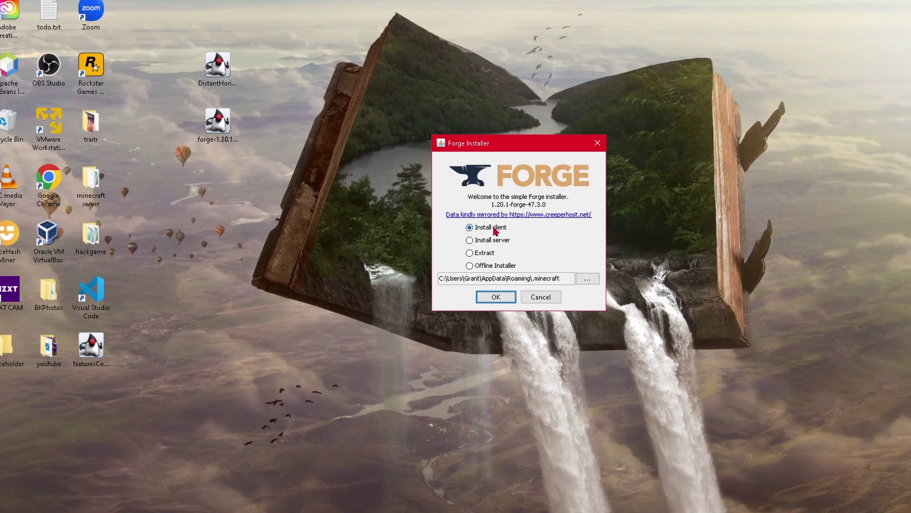
left_click(496, 297)
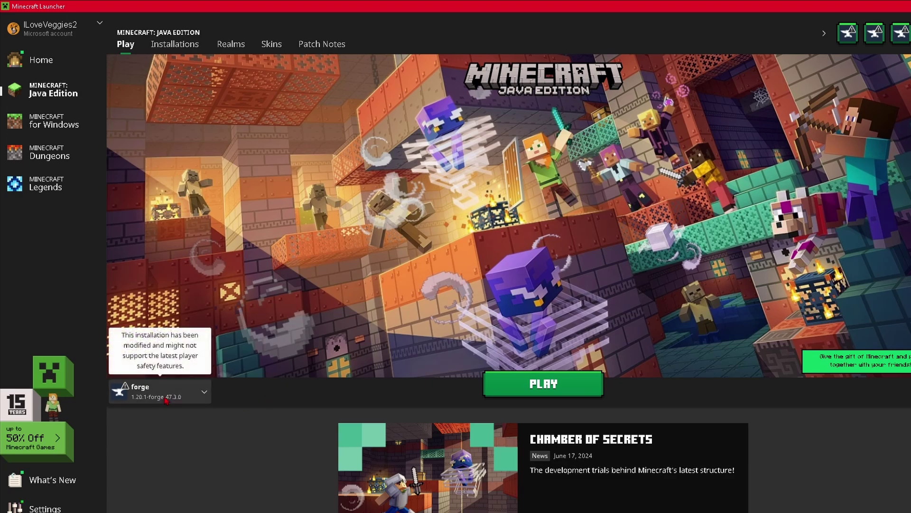
Choose the forge 1.20.1-forge-47.3.0 installation in the Minecraft Launcher and show the list of installations
left_click(161, 394)
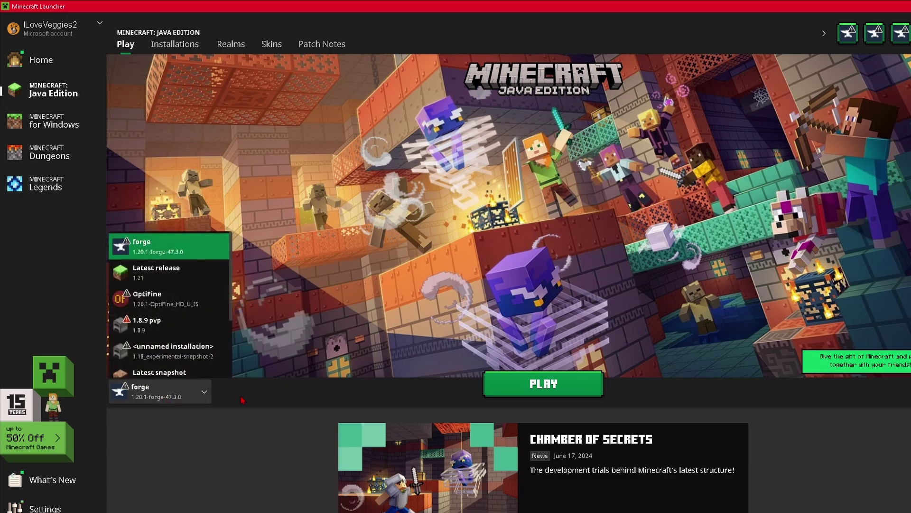
left_click(142, 245)
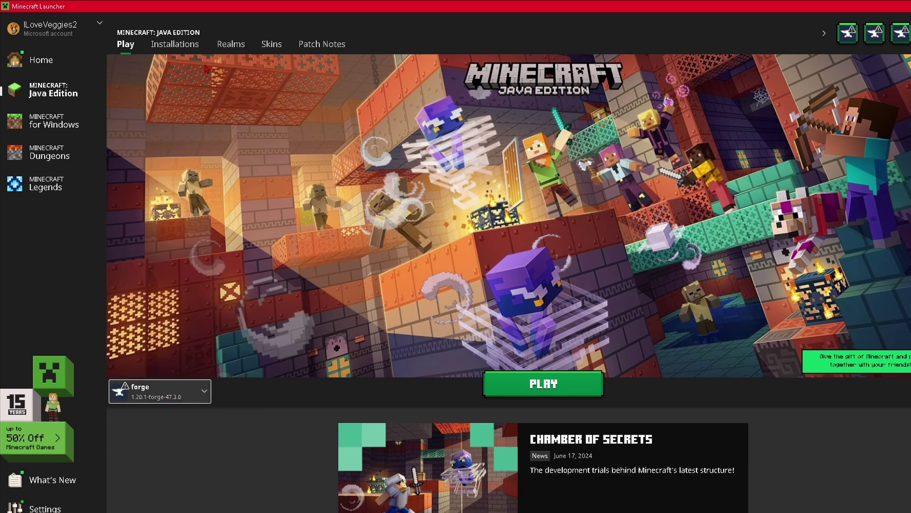
left_click(175, 53)
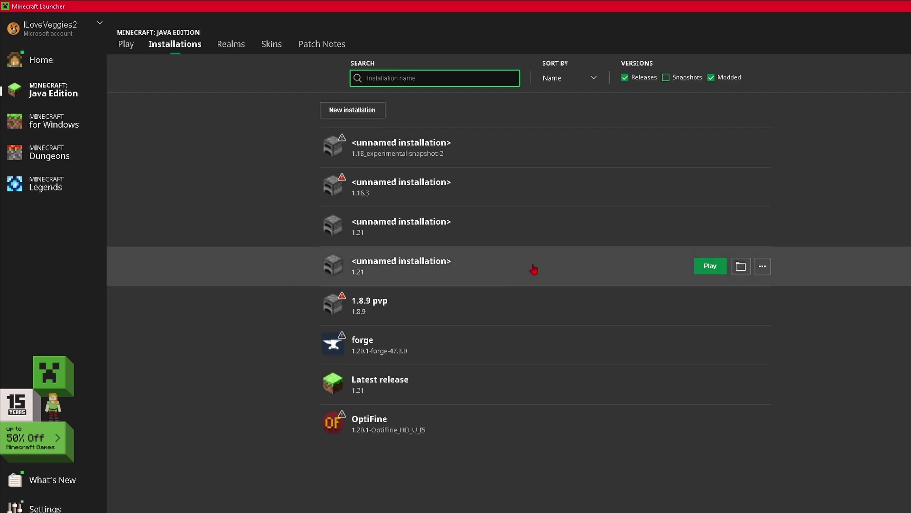
left_click(334, 113)
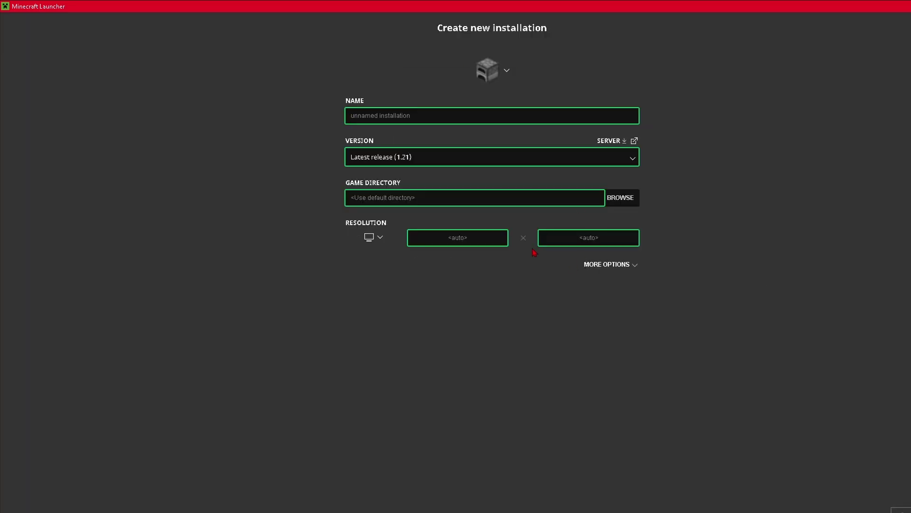
left_click(398, 157)
type("forge")
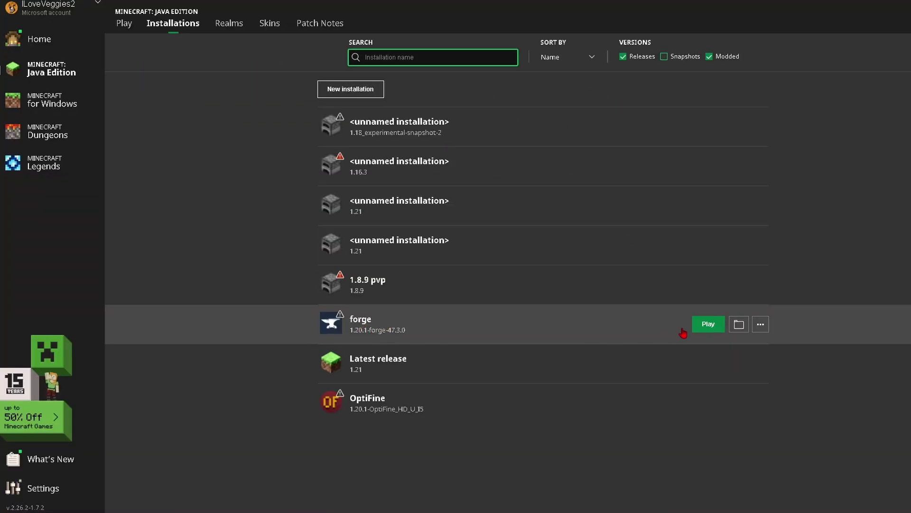
Open the forge installation's game folder and move the Distant Horizons 1.20.1 jar from the desktop into its mods folder
left_click(740, 331)
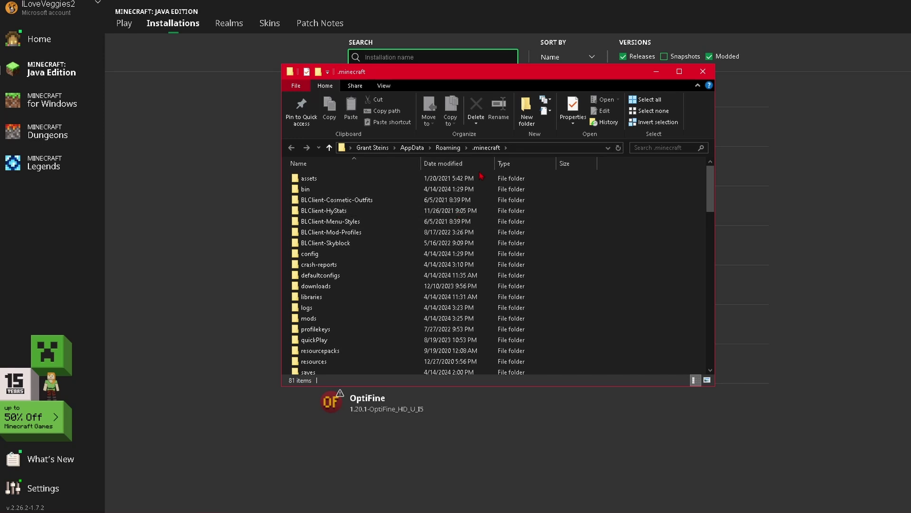
left_click(314, 319)
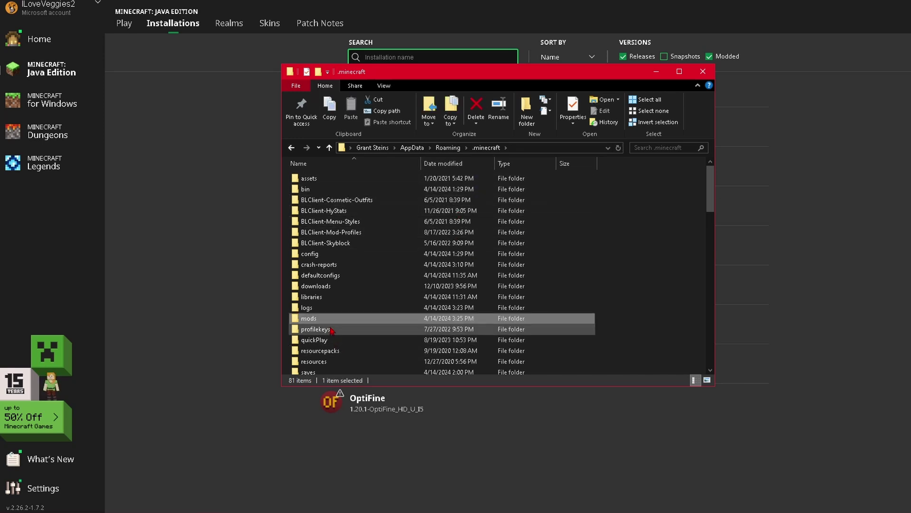
double_click(314, 319)
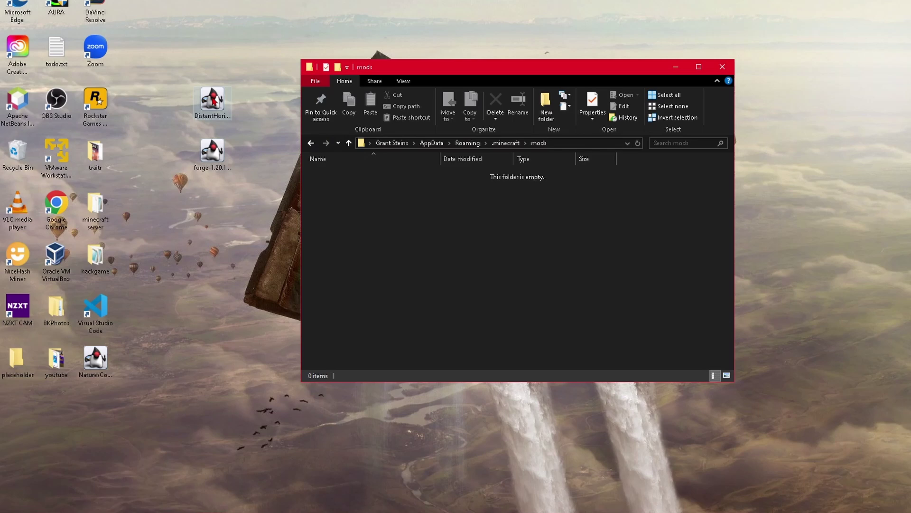
left_click_drag(214, 100, 376, 185)
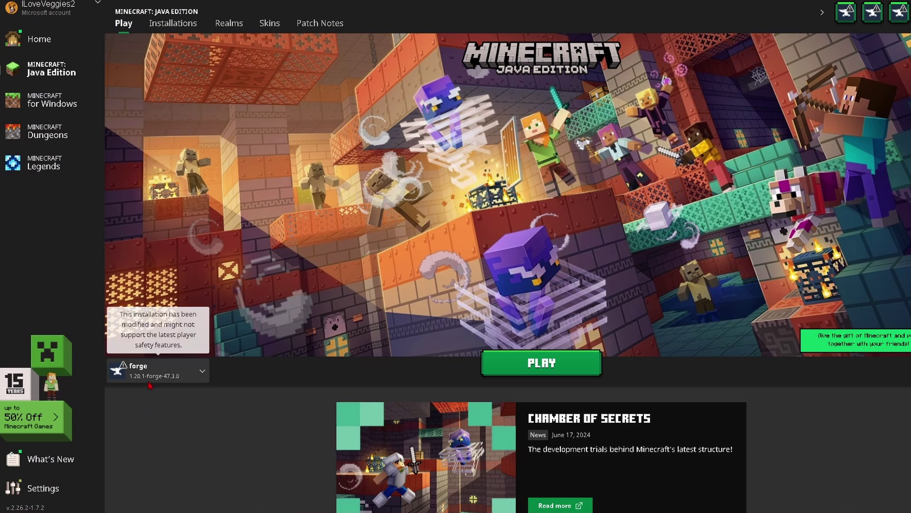
Launch Minecraft with the forge installation and check the Distant Horizons entry in the mod list
left_click(547, 374)
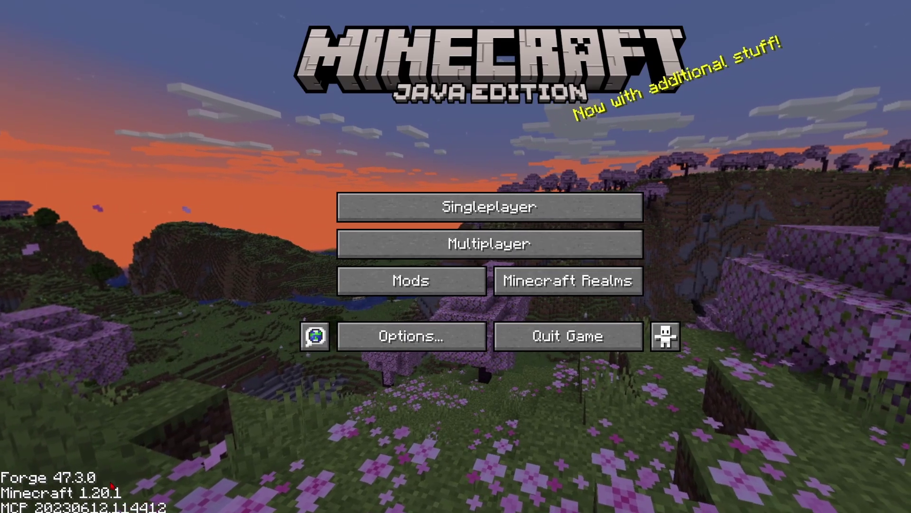
left_click(395, 288)
left_click(76, 138)
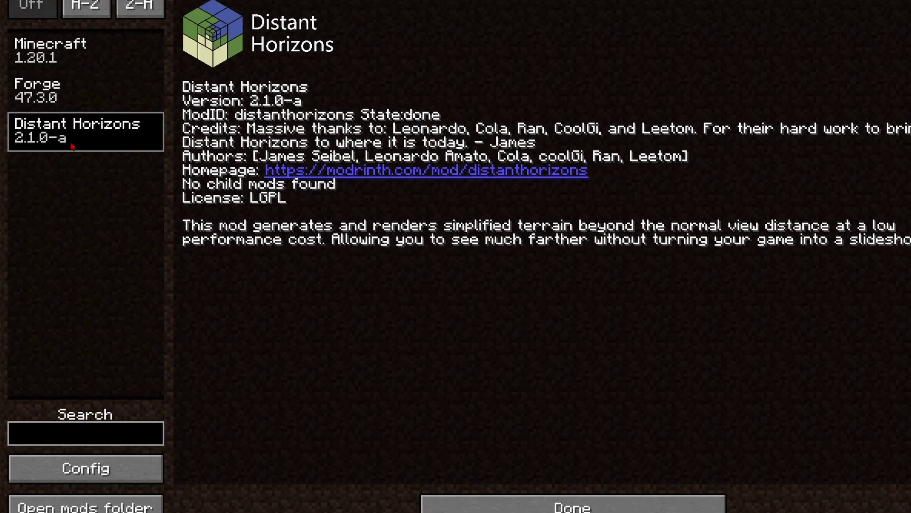
left_click(573, 504)
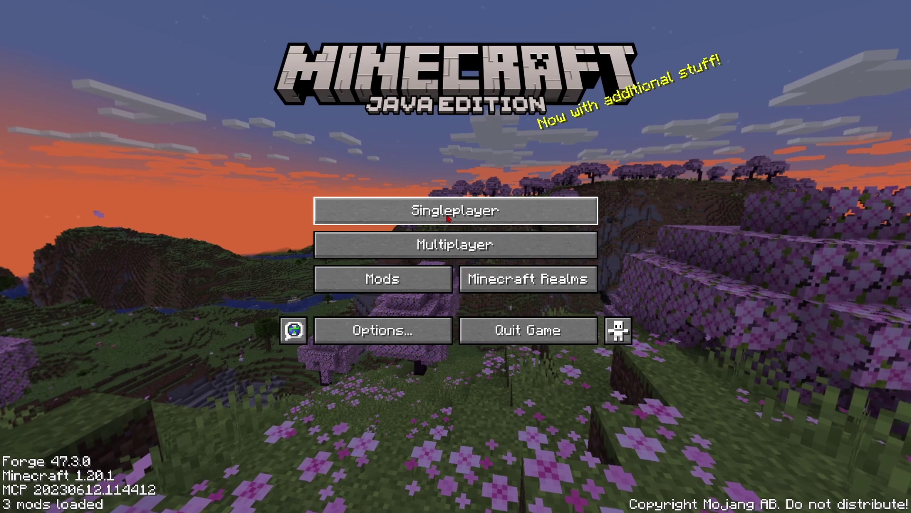
Load the singleplayer world New World (6) and open the Distant Horizons config from the game options
left_click(503, 209)
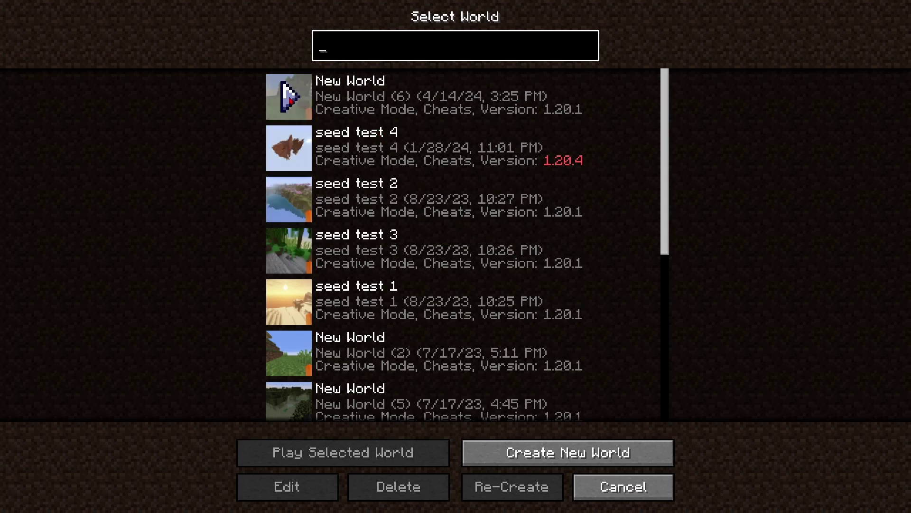
left_click(288, 97)
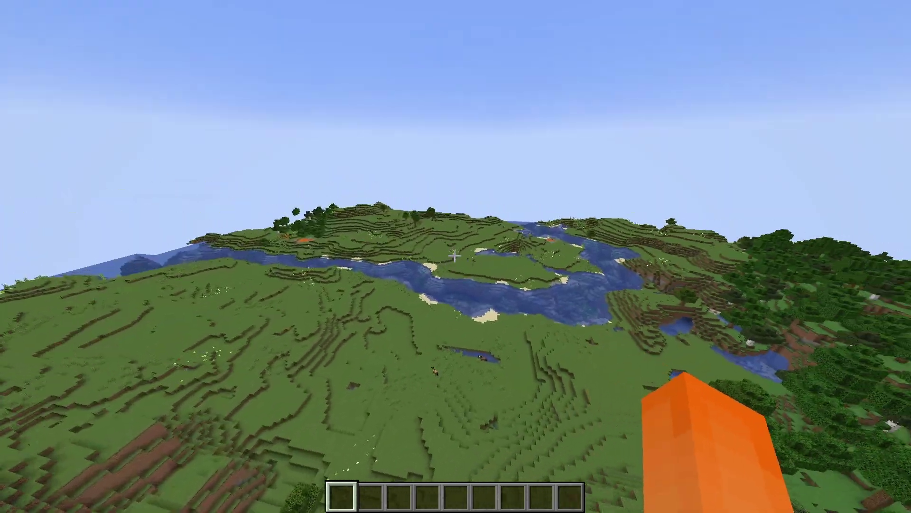
key("Escape")
left_click(372, 255)
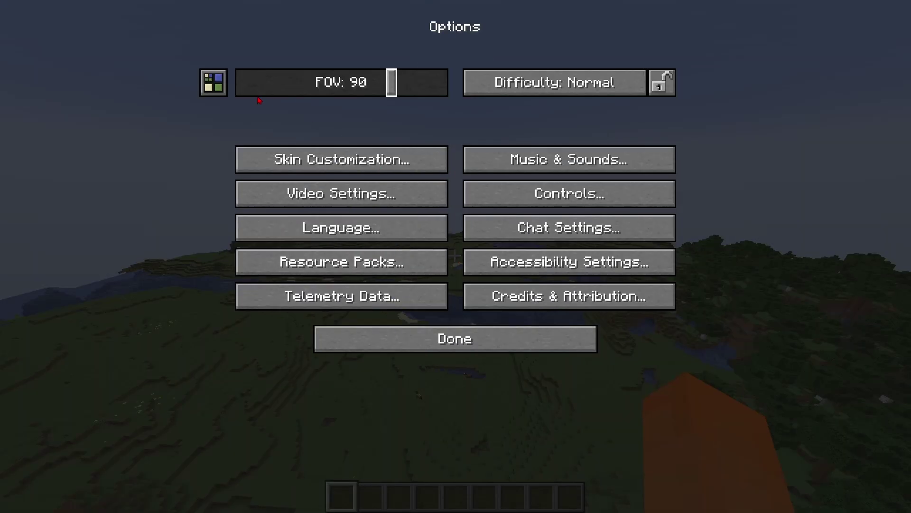
left_click(213, 83)
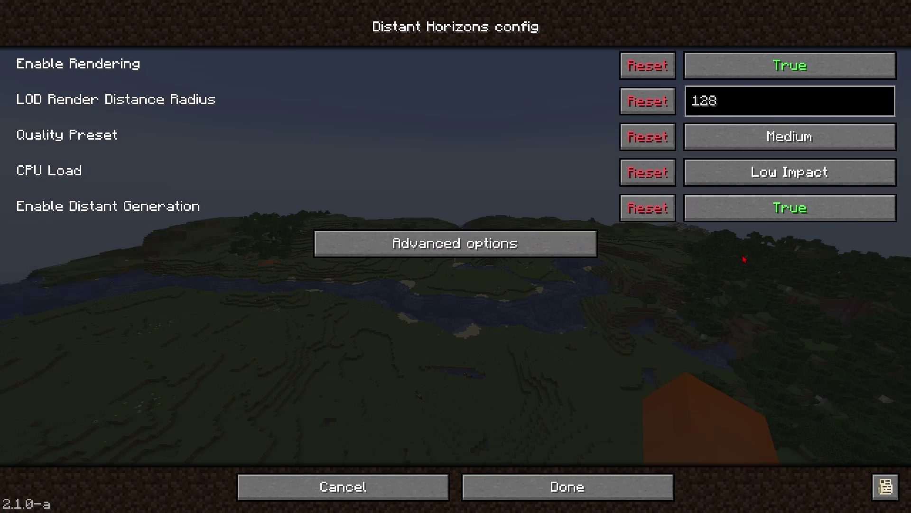
Examine the CPU Load description and the categories of advanced Distant Horizons options
mouse_move(733, 178)
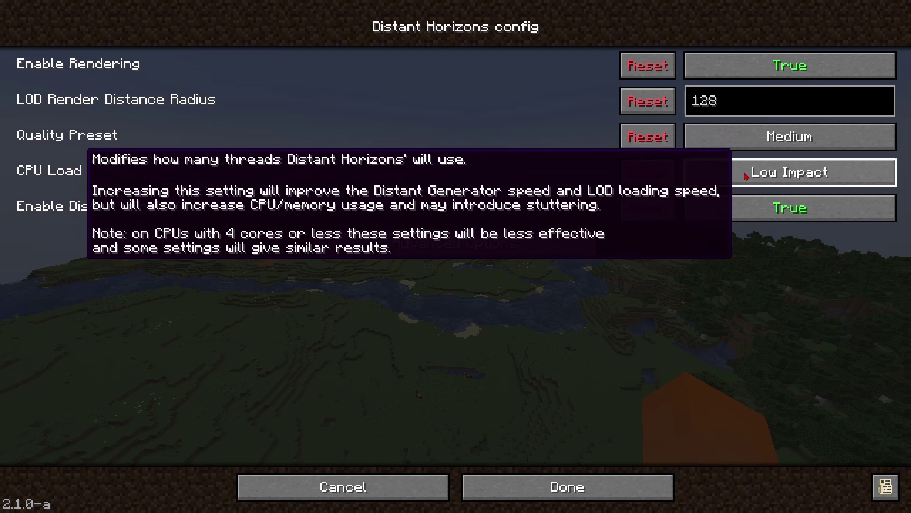
left_click(569, 243)
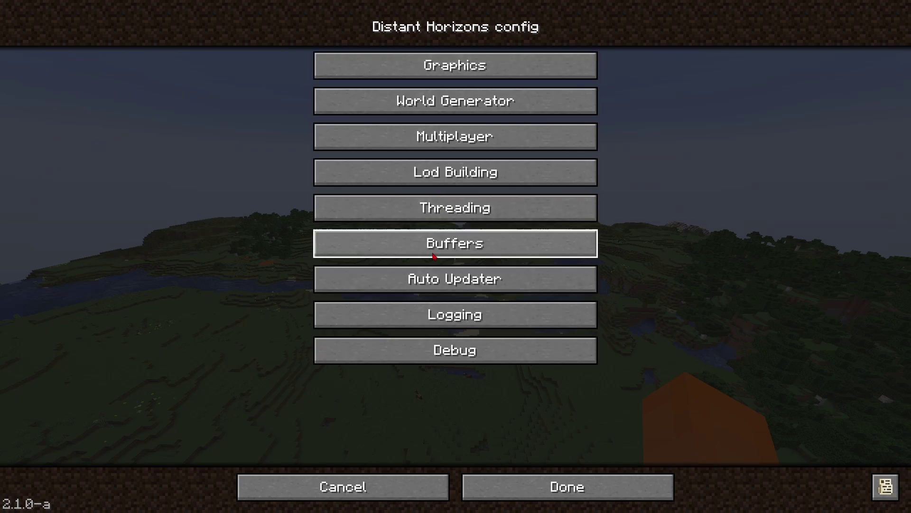
key("Escape")
Set the LOD Render Distance Radius to 256 and the CPU Load to Balanced
left_click(746, 113)
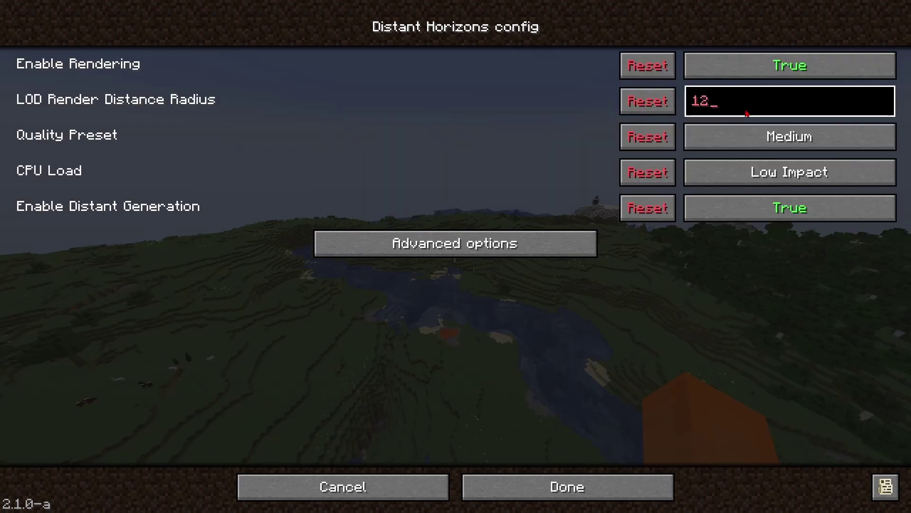
type("256")
left_click(716, 169)
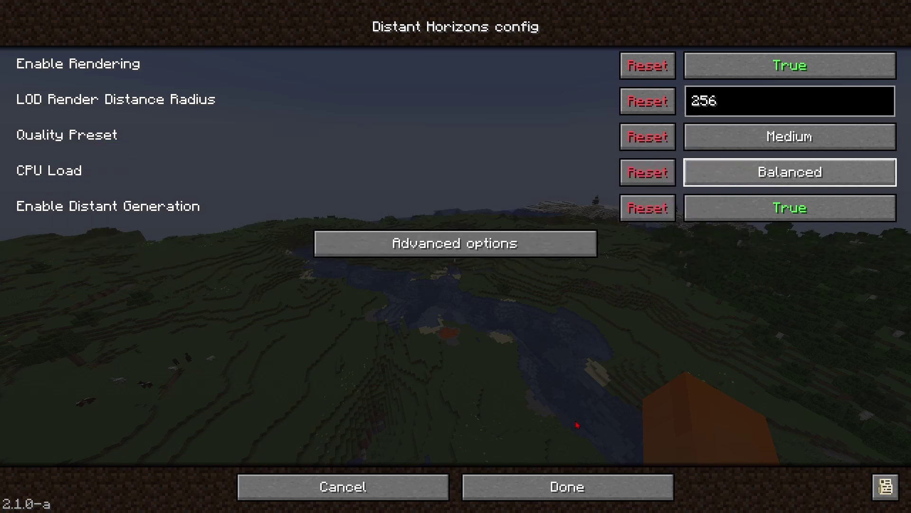
Return to the Distant Horizons config through the game options, set the CPU Load to Low Impact and save the configuration
key("Escape")
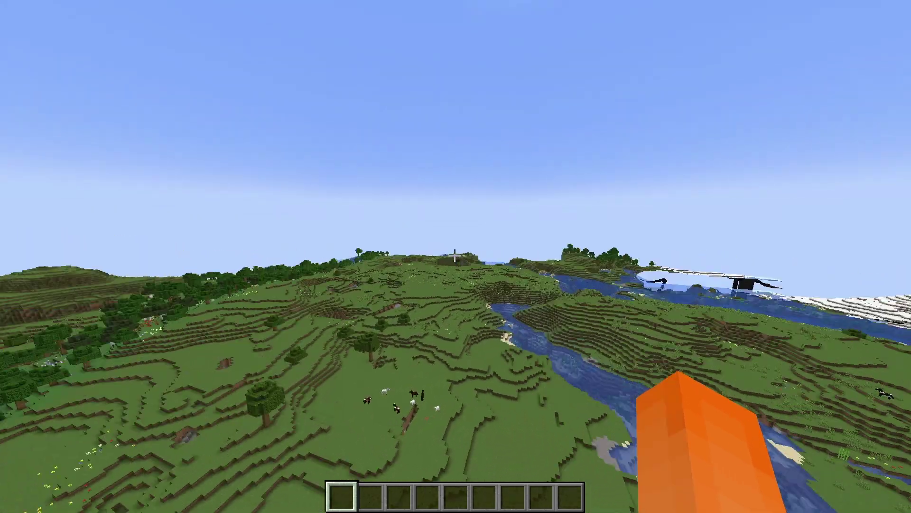
key("Escape")
left_click(353, 244)
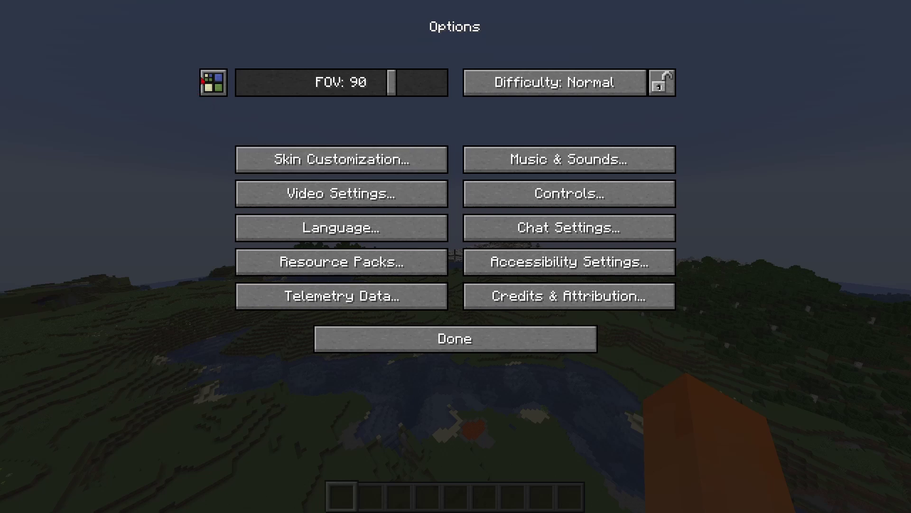
left_click(204, 81)
left_click(738, 176)
left_click(738, 176)
left_click(738, 177)
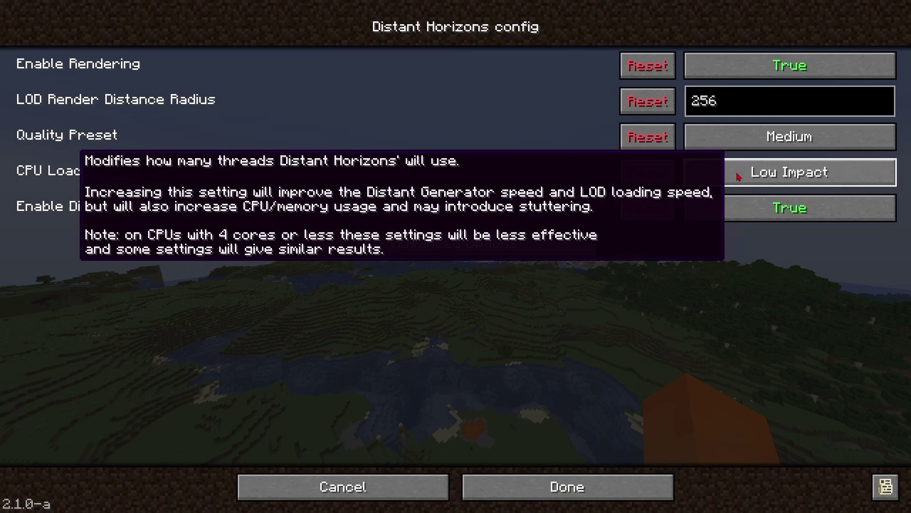
left_click(567, 487)
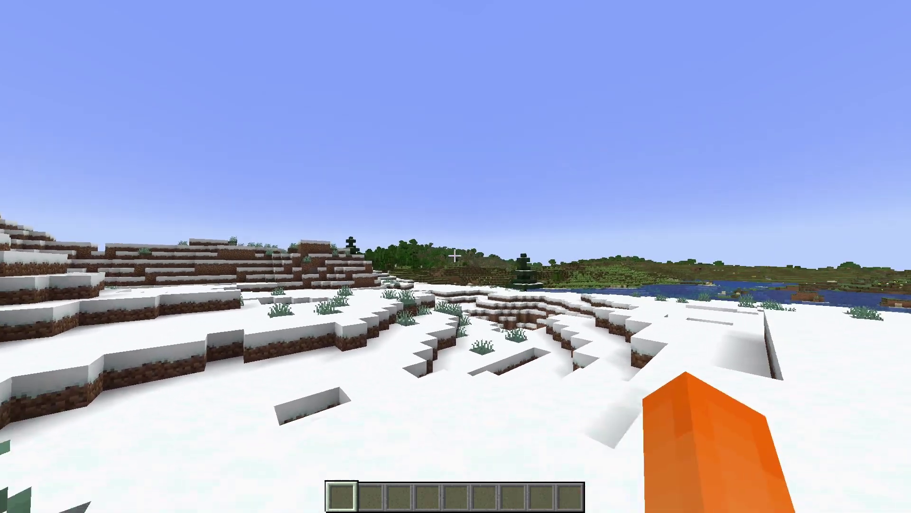
key("w")
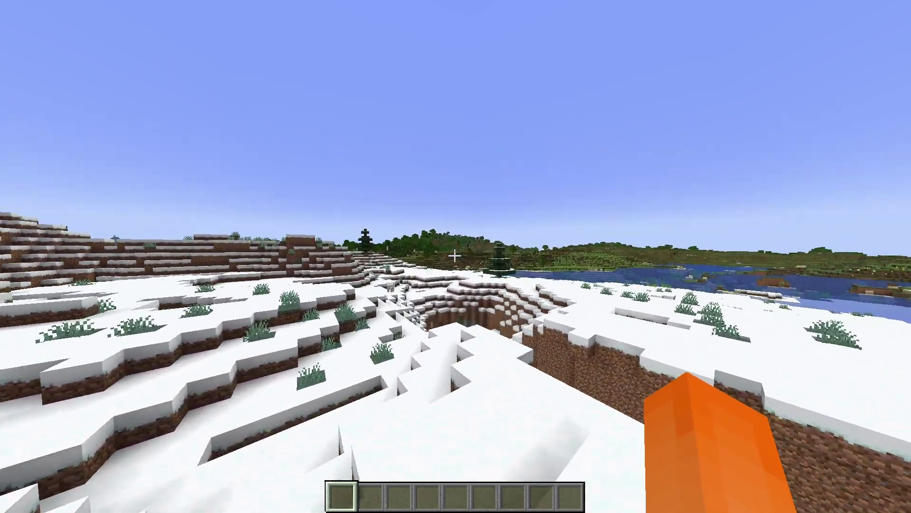
key("s")
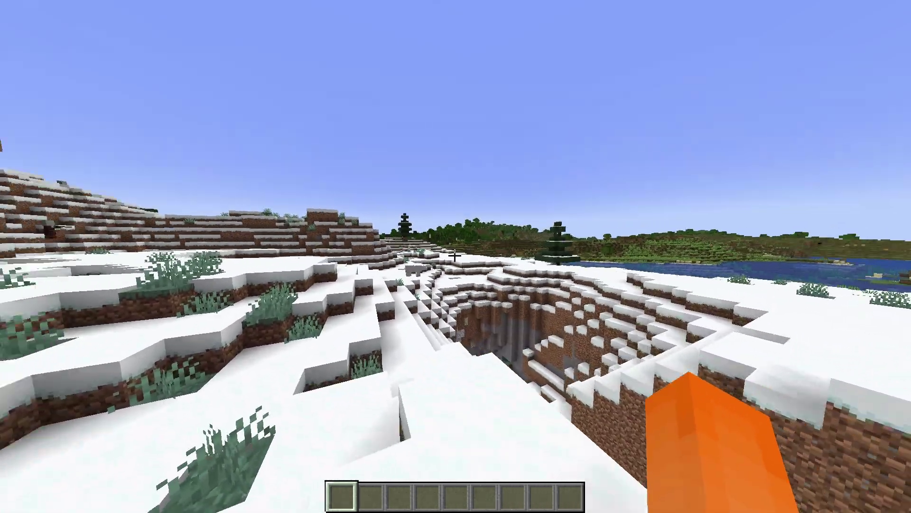
key("s")
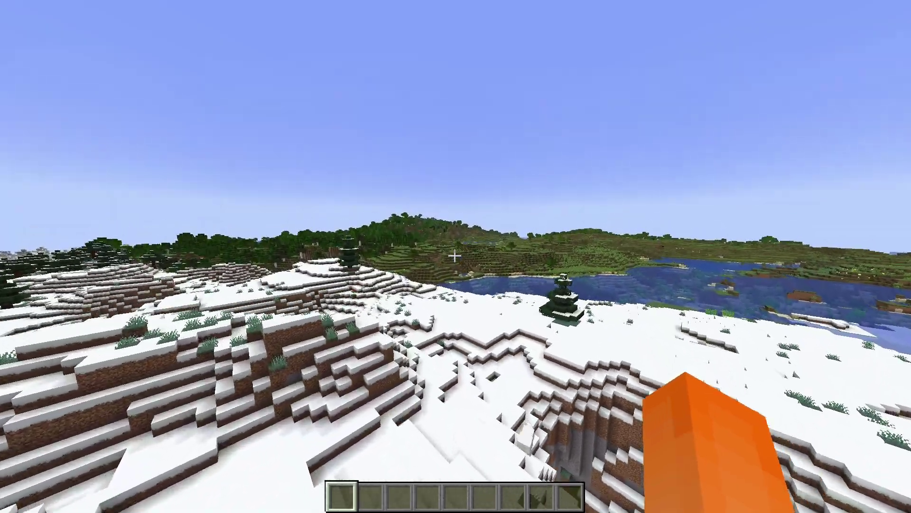
key("s")
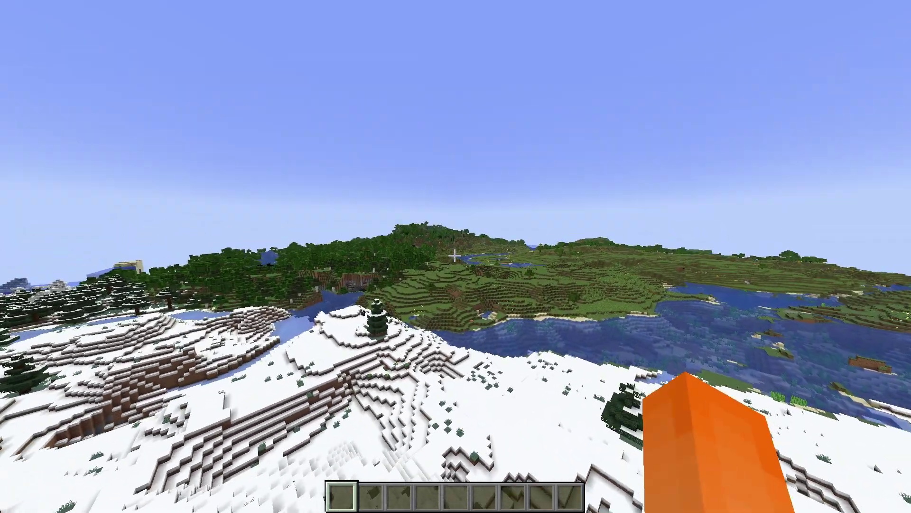
key("w")
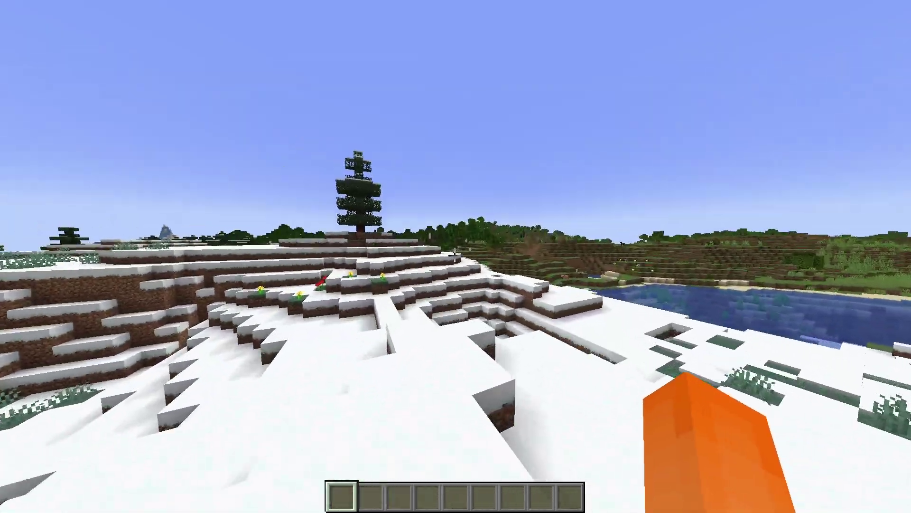
key("w")
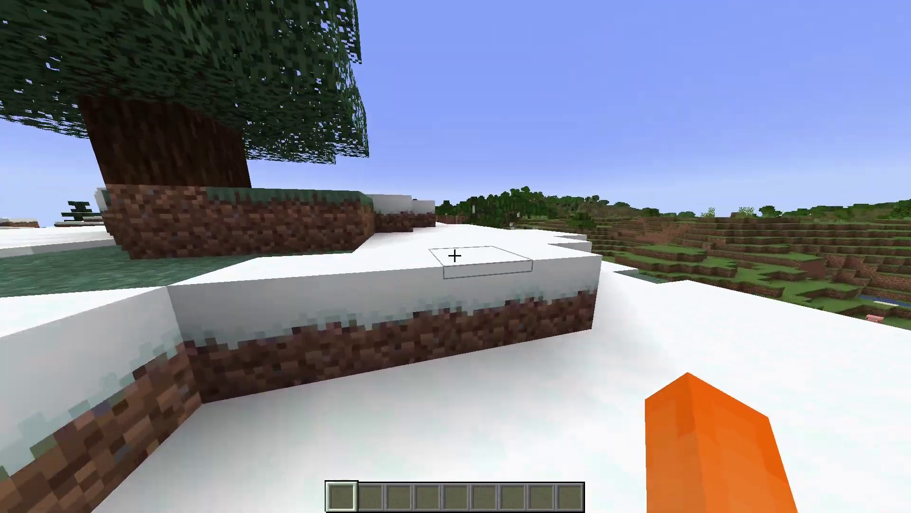
key("w")
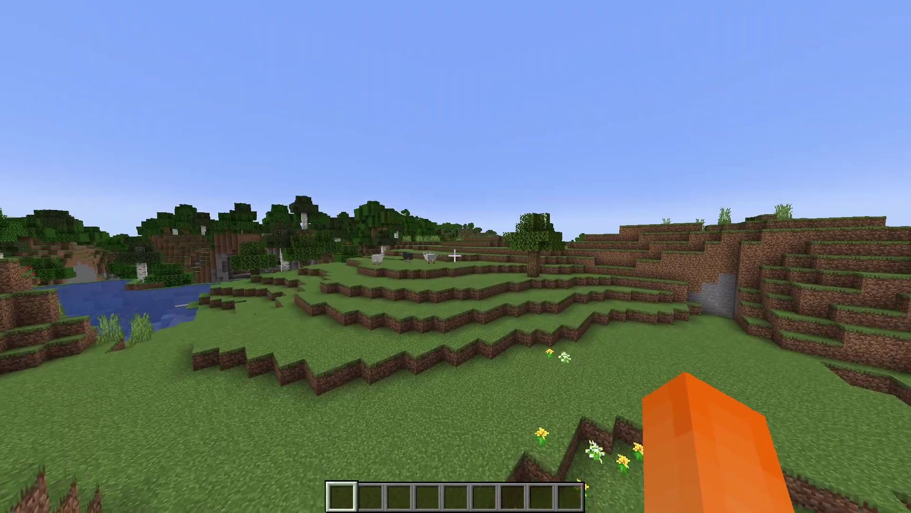